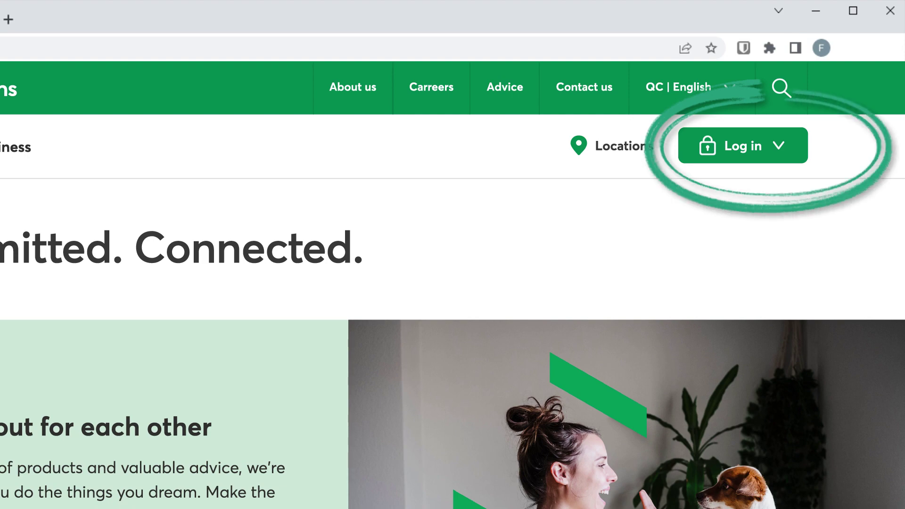
# - Expand the header's Log in menu to show the AccèsD online banking option
pyautogui.click(778, 146)
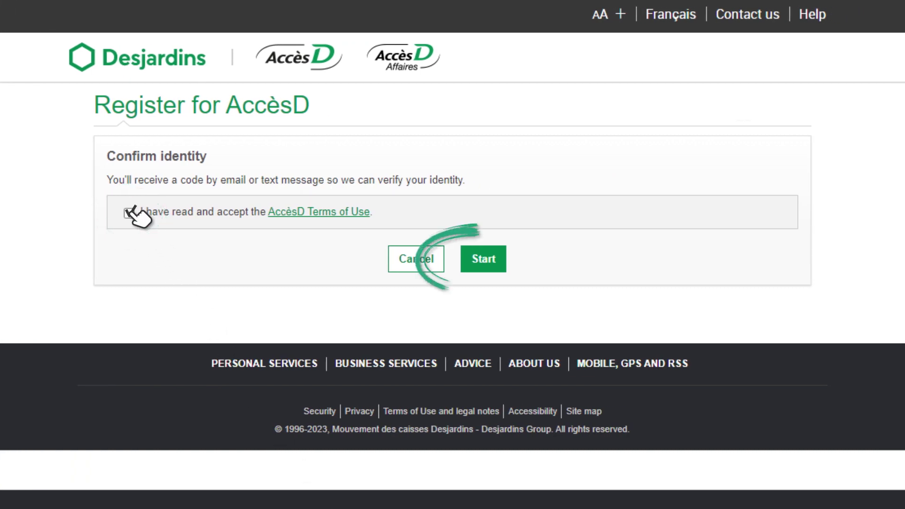
# - Start identity confirmation after accepting the AccèsD Terms of Use
pyautogui.click(482, 260)
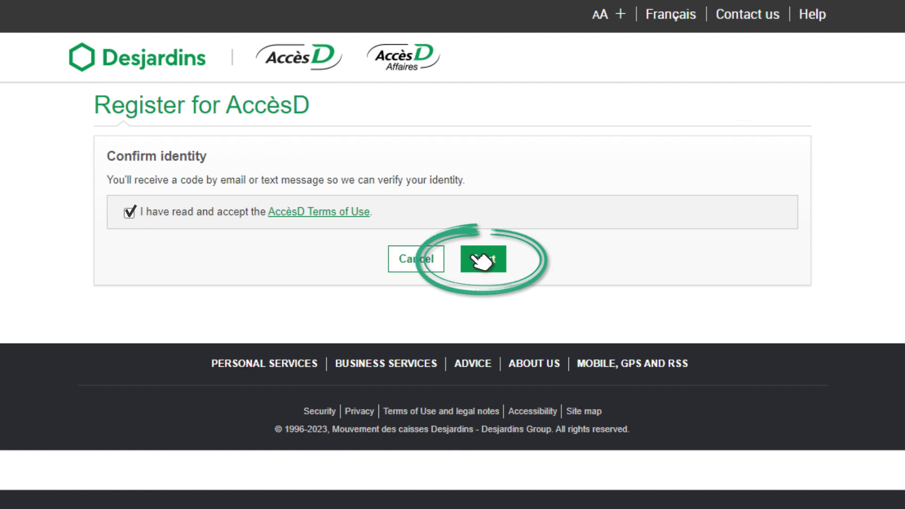